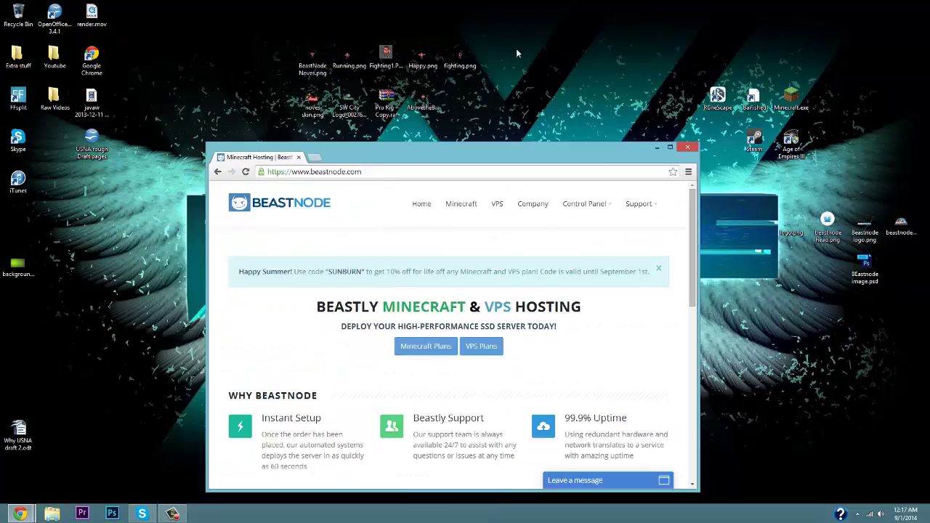
Drag the Chrome window showing the BeastNode site up to the top of the screen.
left_click_drag(486, 155, 486, 5)
Maximize the browser and scroll through the BeastNode homepage's summer discount offer.
double_click(486, 5)
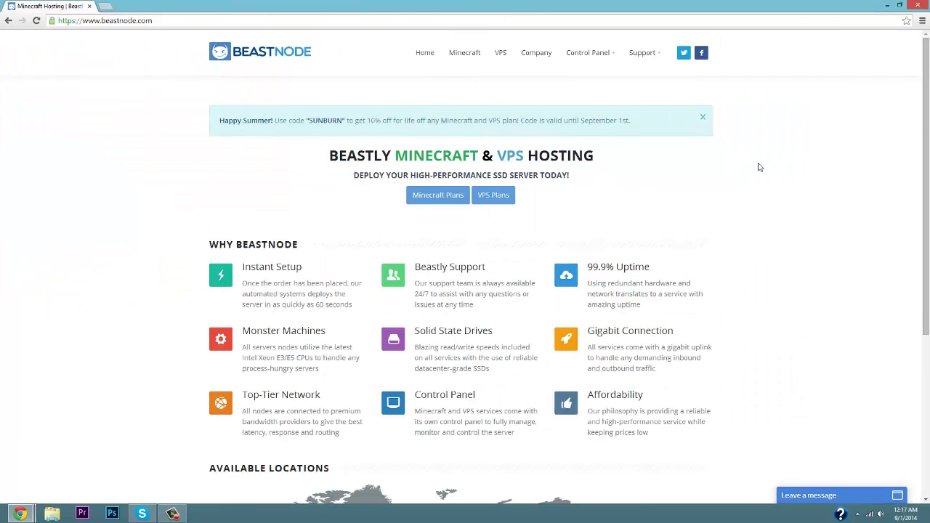
scroll(759, 169, "down", 3)
scroll(630, 262, "down", 1)
scroll(547, 296, "up", 3)
scroll(547, 296, "up", 1)
Look over the Why BeastNode feature text and reveal the Control Panel submenu.
left_click_drag(156, 205, 673, 332)
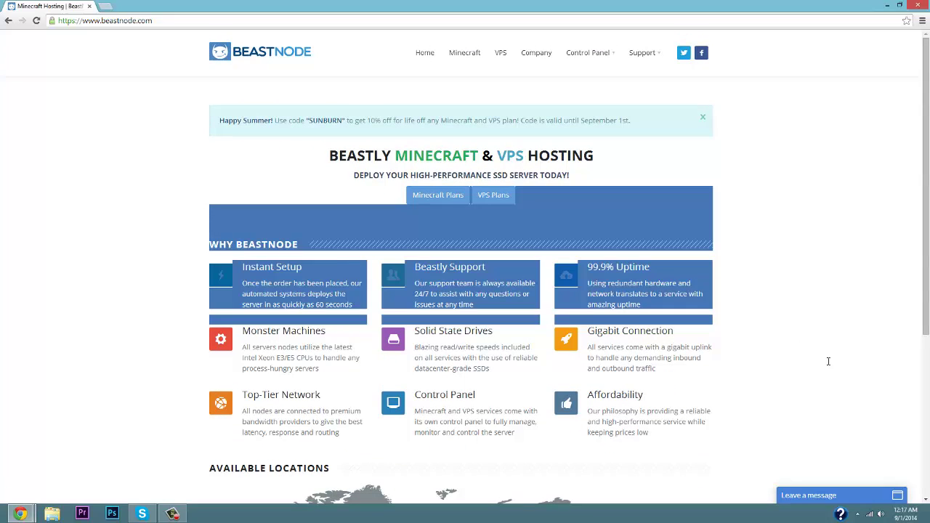
left_click(163, 245)
scroll(163, 243, "down", 4)
scroll(166, 243, "up", 4)
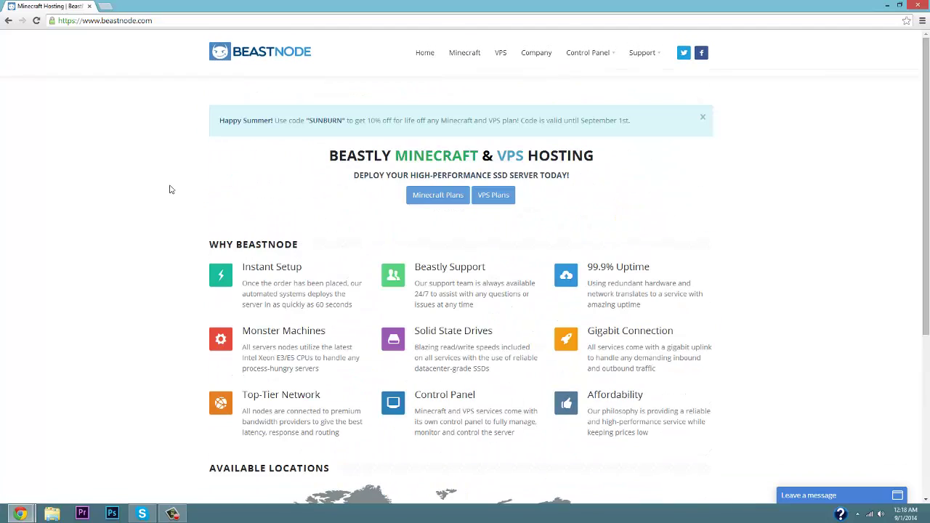
mouse_move(589, 57)
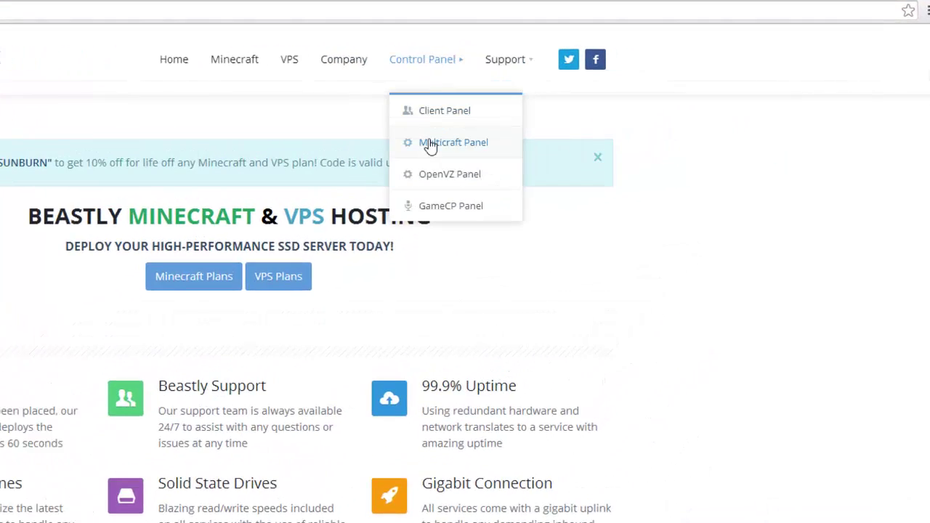
Open the Multicraft panel, list the account's servers, and open the Minecraft server's page.
left_click(430, 145)
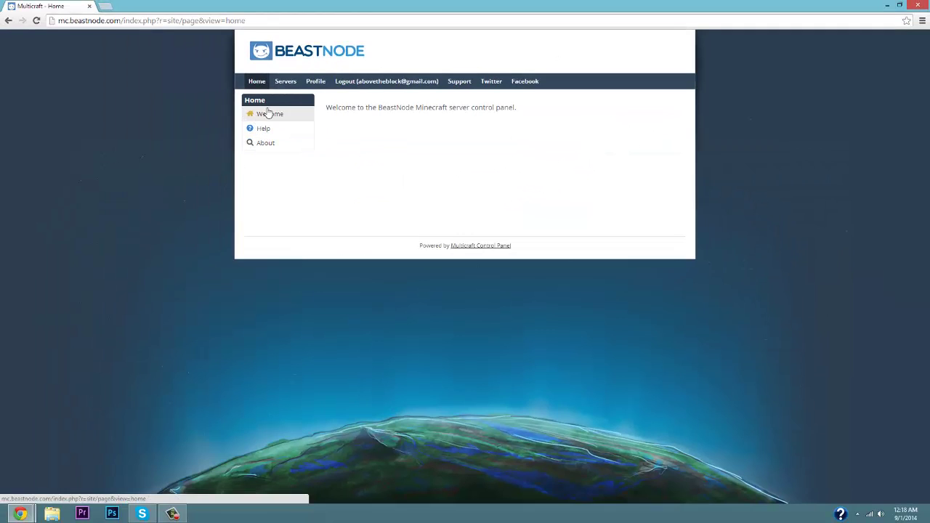
left_click(281, 82)
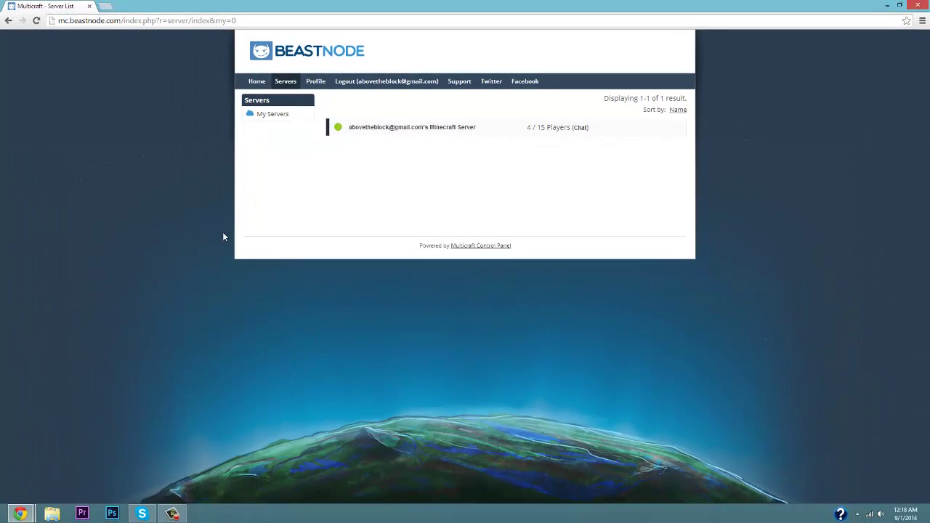
left_click(379, 133)
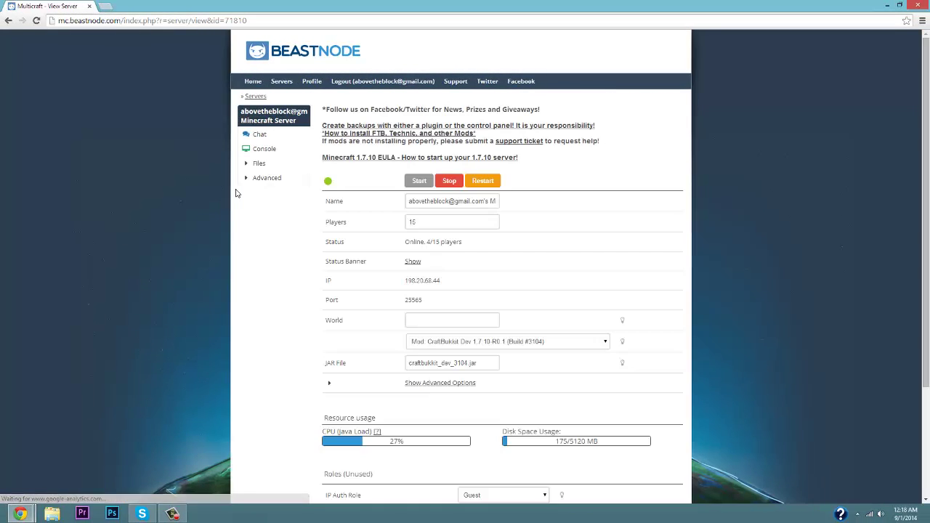
Review the server's status, IP, port, resource usage and its four connected players.
scroll(237, 239, "down", 3)
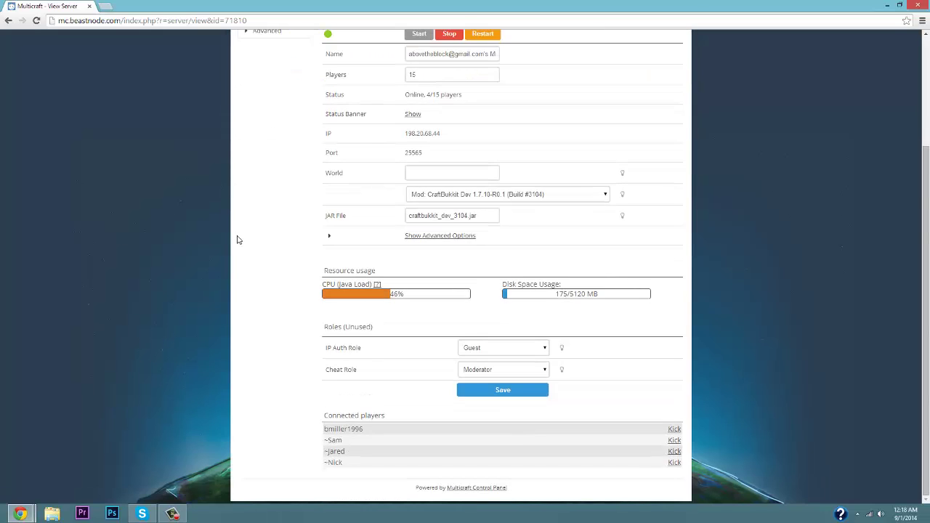
scroll(237, 240, "up", 3)
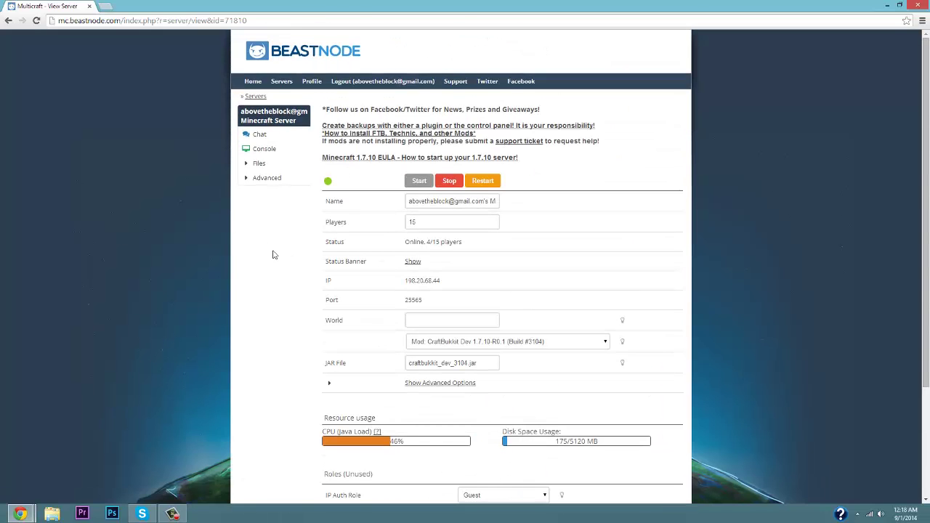
double_click(428, 204)
left_click(429, 206)
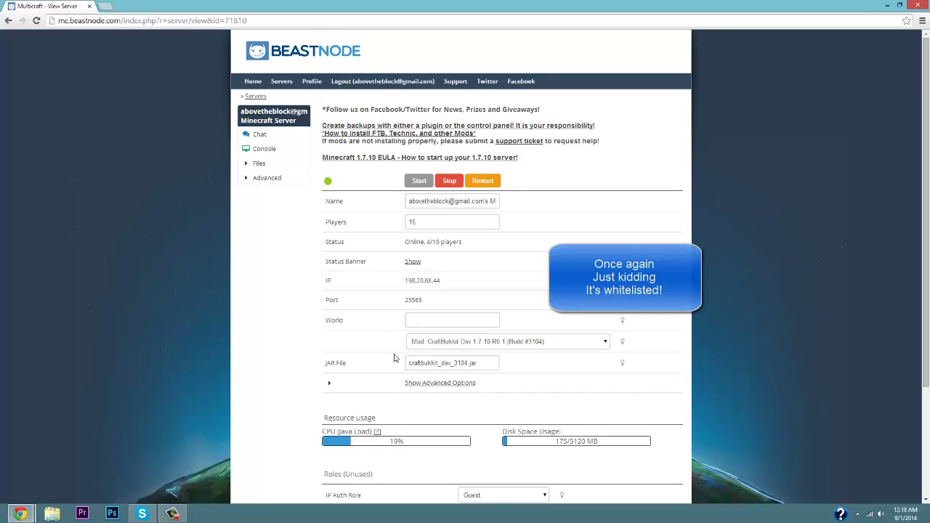
scroll(394, 356, "down", 3)
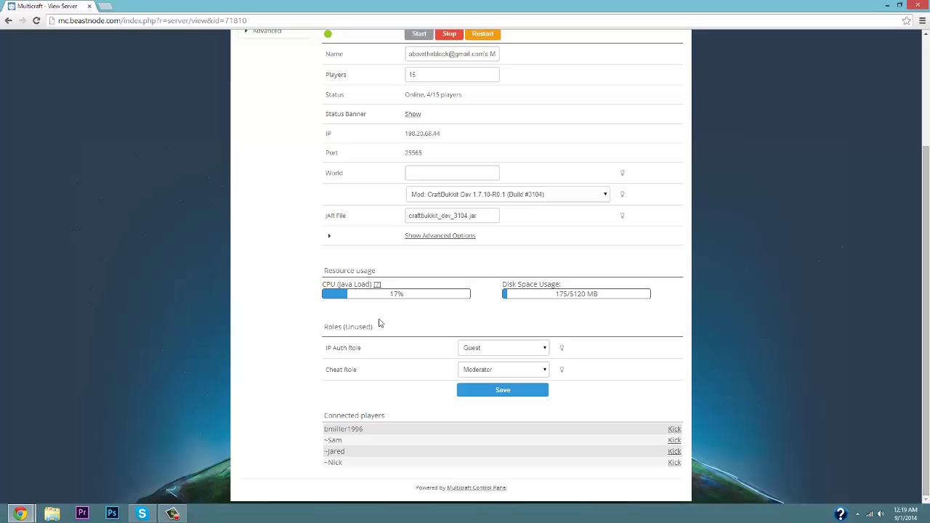
scroll(277, 384, "up", 2)
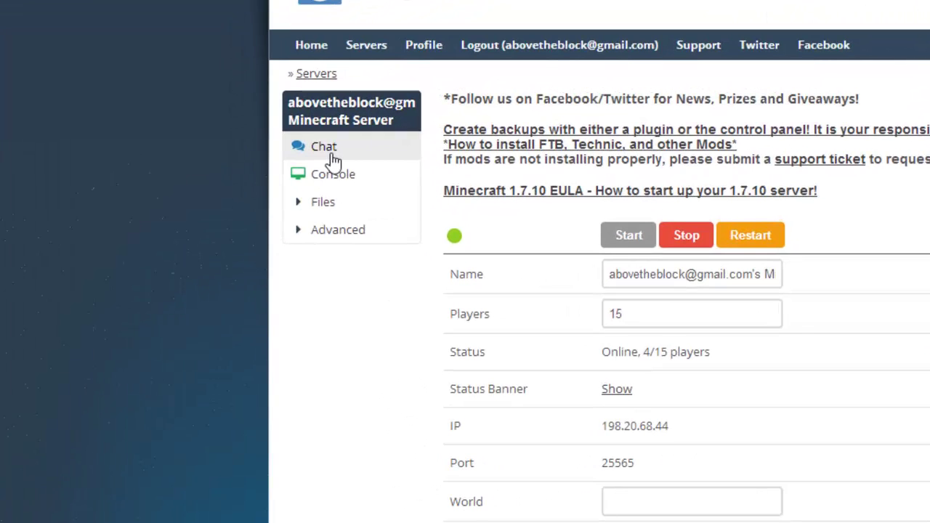
left_click(335, 155)
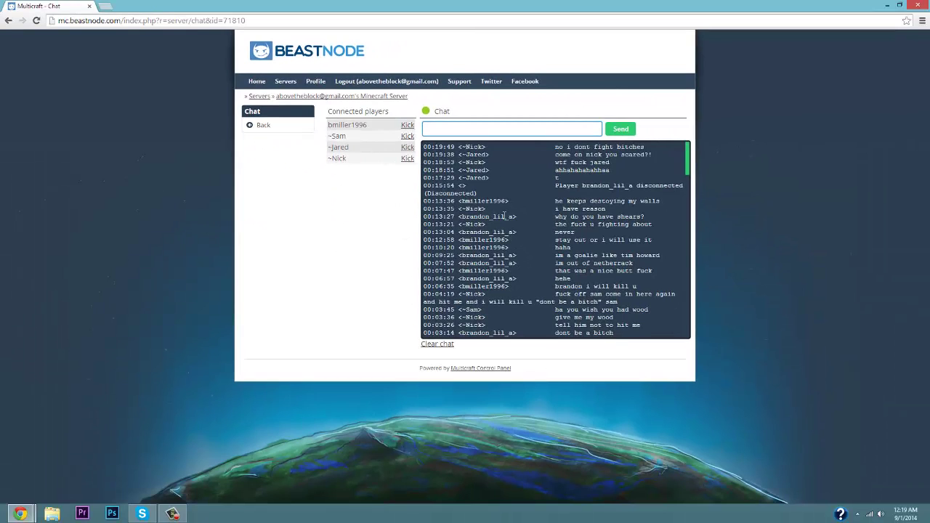
left_click(265, 127)
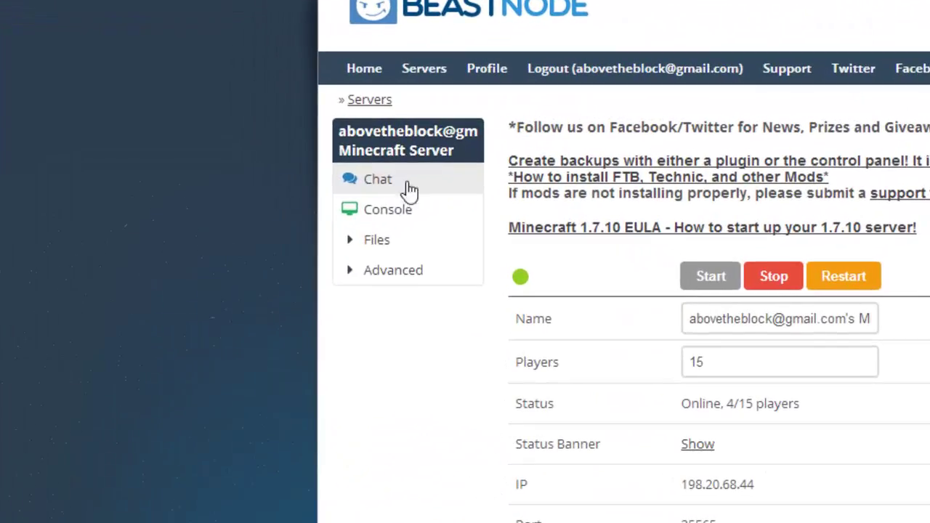
View the Server Console event log, then return to the View Server page.
left_click(366, 204)
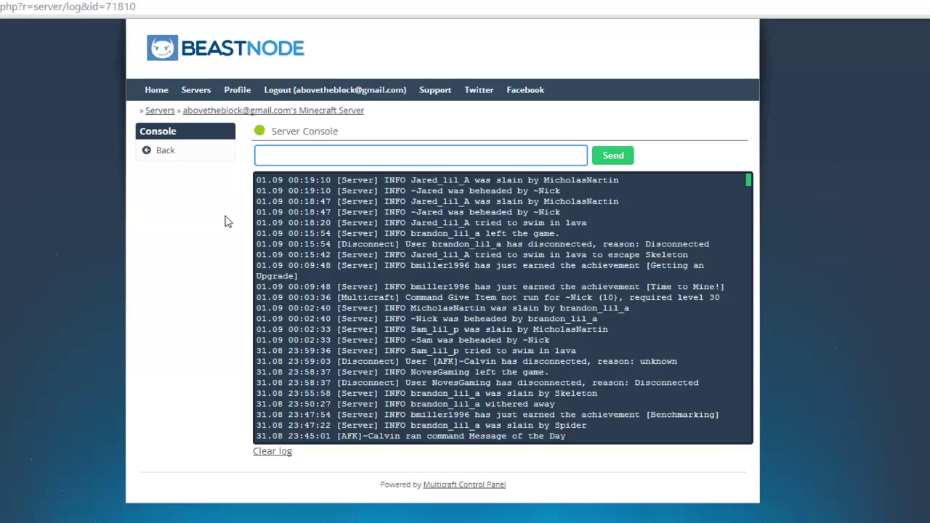
left_click(167, 161)
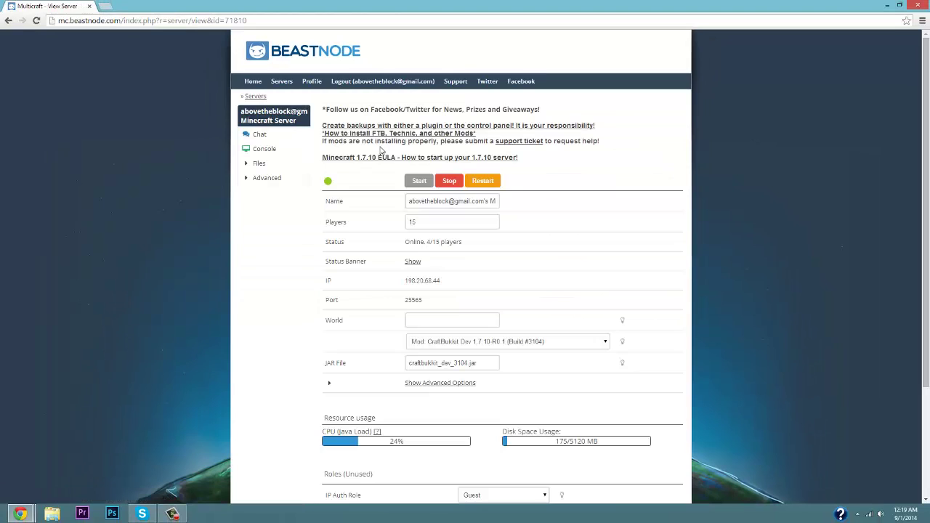
Expand Files to list Config Files, BukGet Plugins, FTP File Access and Backup; toggle Advanced.
scroll(379, 160, "down", 3)
scroll(601, 284, "up", 3)
left_click(269, 164)
left_click(258, 236)
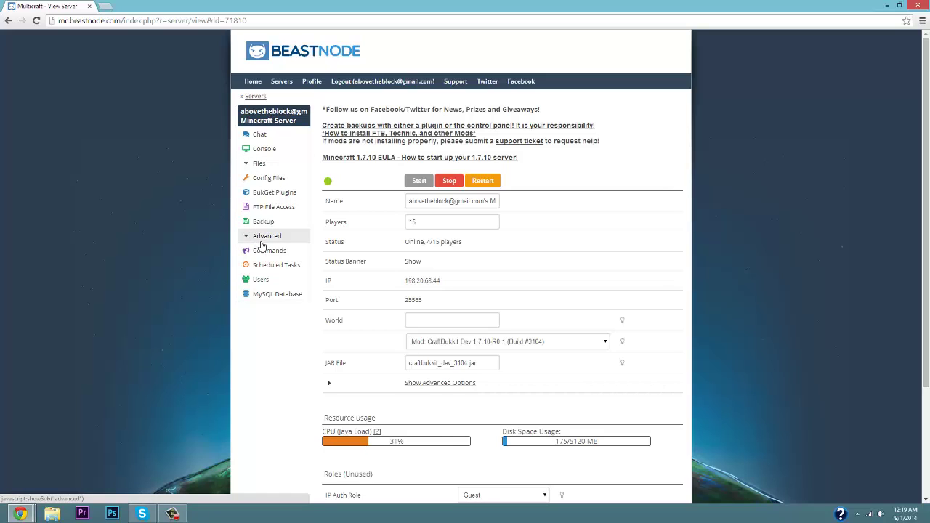
left_click(257, 241)
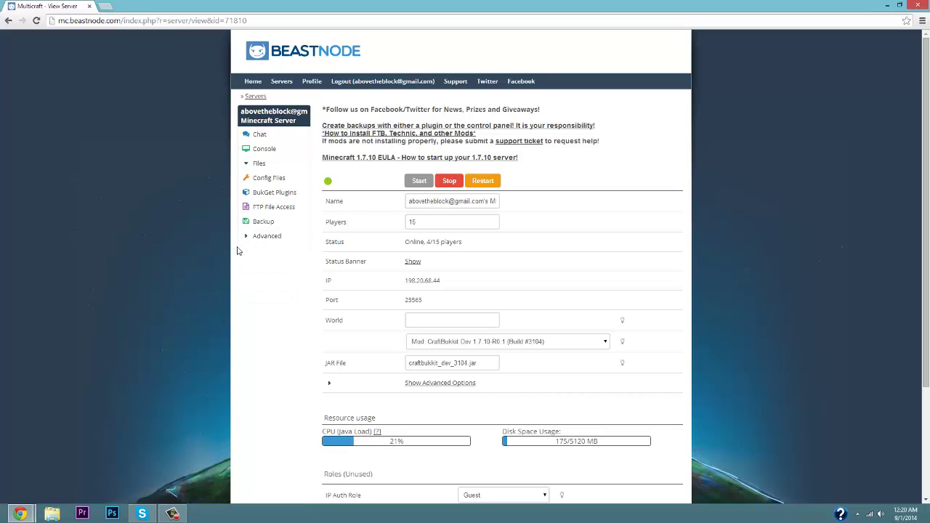
left_click(266, 240)
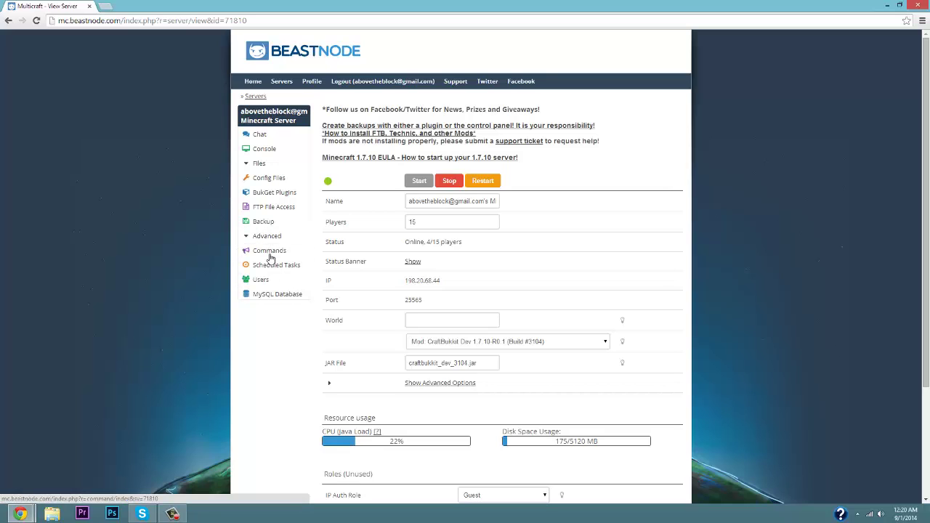
left_click(266, 237)
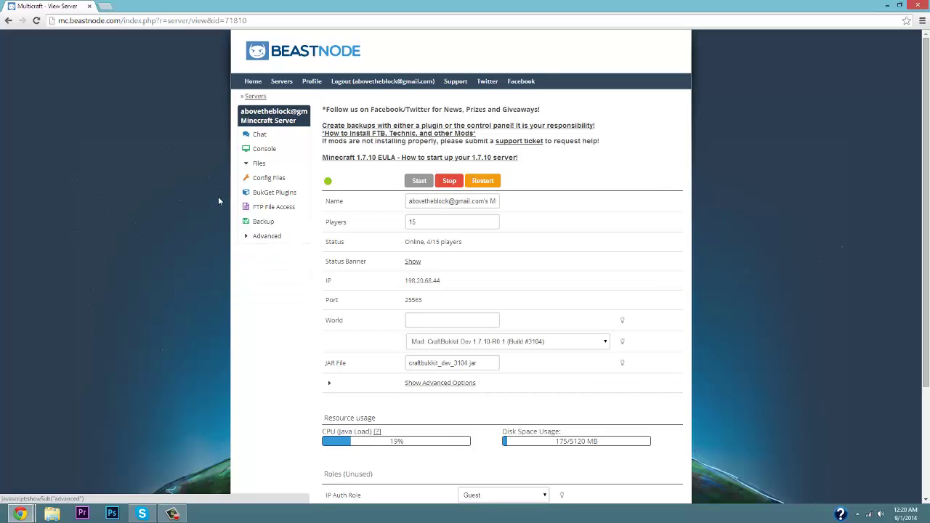